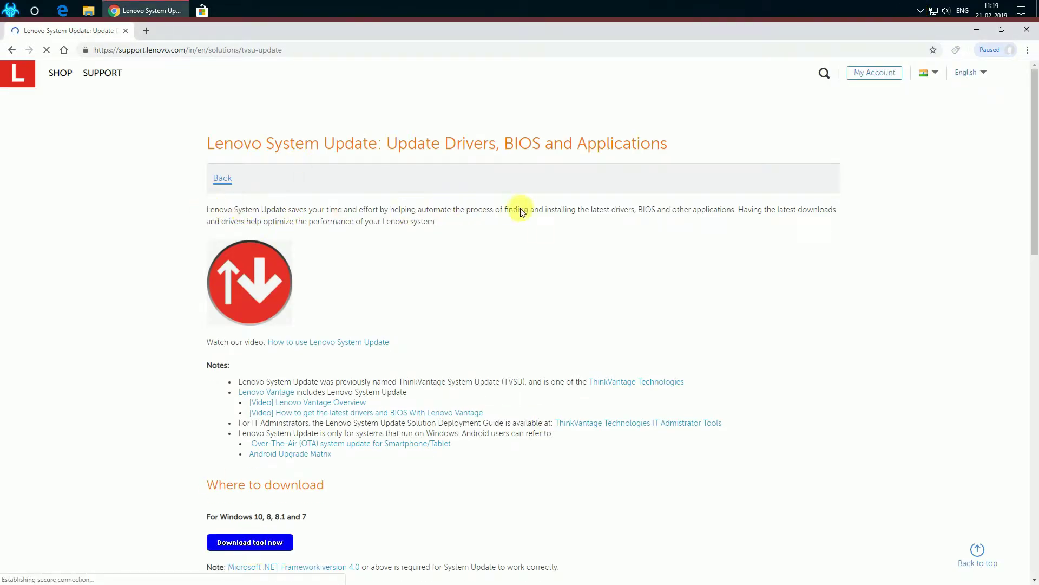
# Read the Lenovo System Update page, covering the notes, the download options and the important information with supported systems.
pyautogui.moveTo(255, 232); pyautogui.dragTo(435, 228)
pyautogui.scroll(-2, 431, 227)
pyautogui.scroll(2, 431, 226)
pyautogui.scroll(-4, 432, 226)
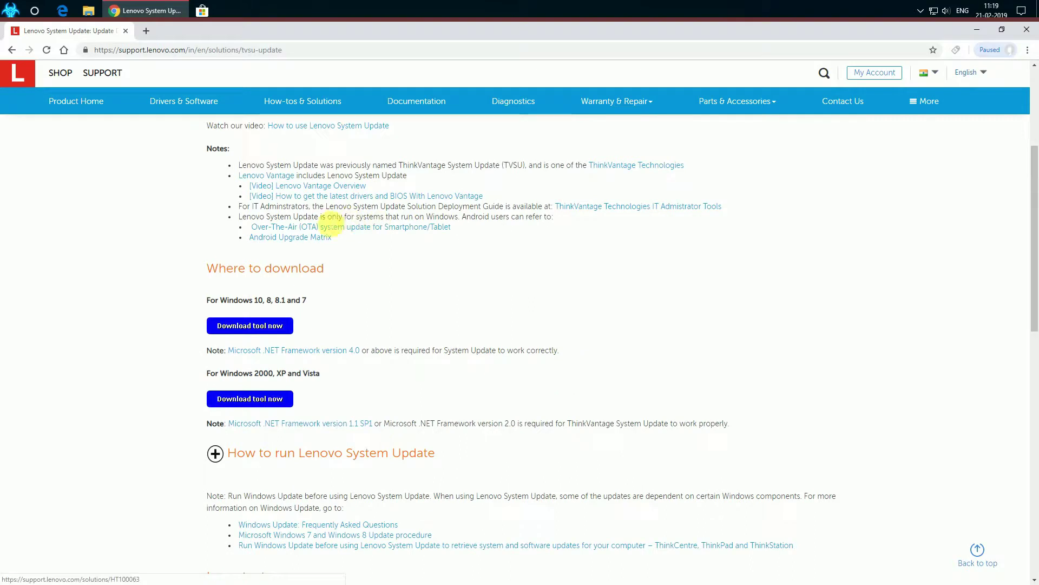
pyautogui.scroll(1, 294, 149)
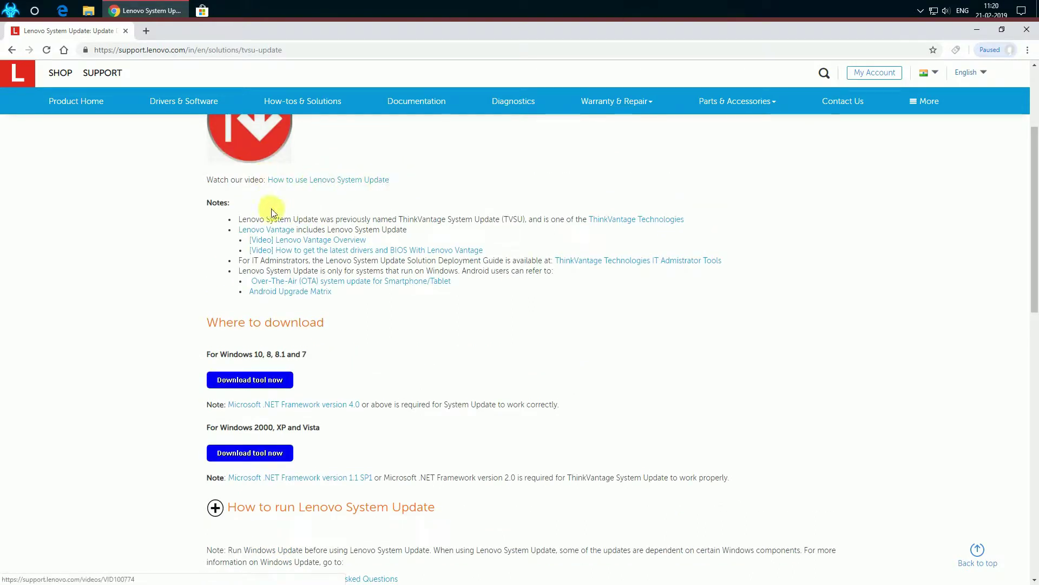
pyautogui.moveTo(238, 219); pyautogui.dragTo(576, 292)
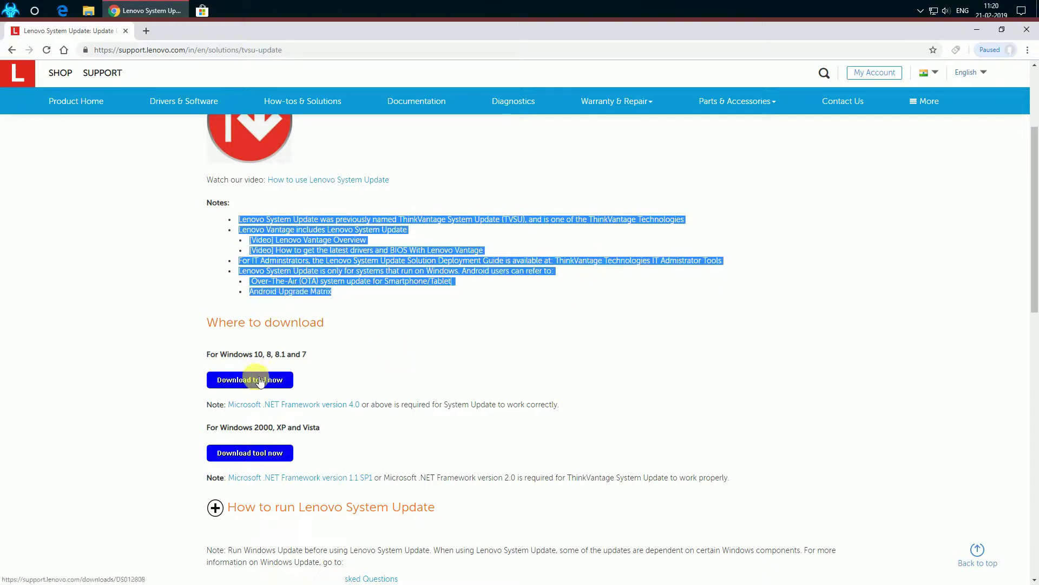
pyautogui.scroll(-2, 262, 383)
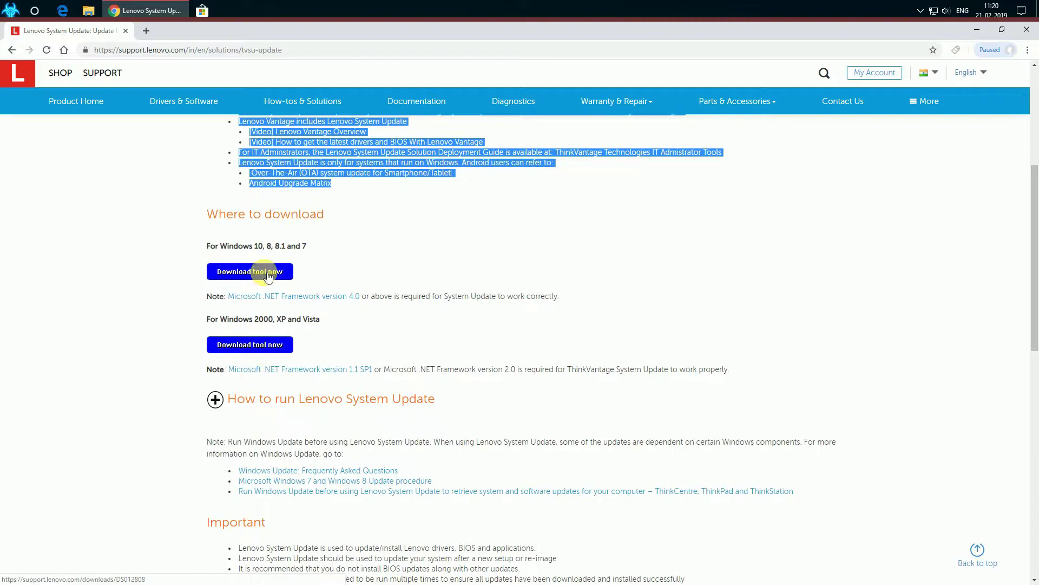
pyautogui.scroll(-5, 271, 284)
pyautogui.scroll(-1, 269, 292)
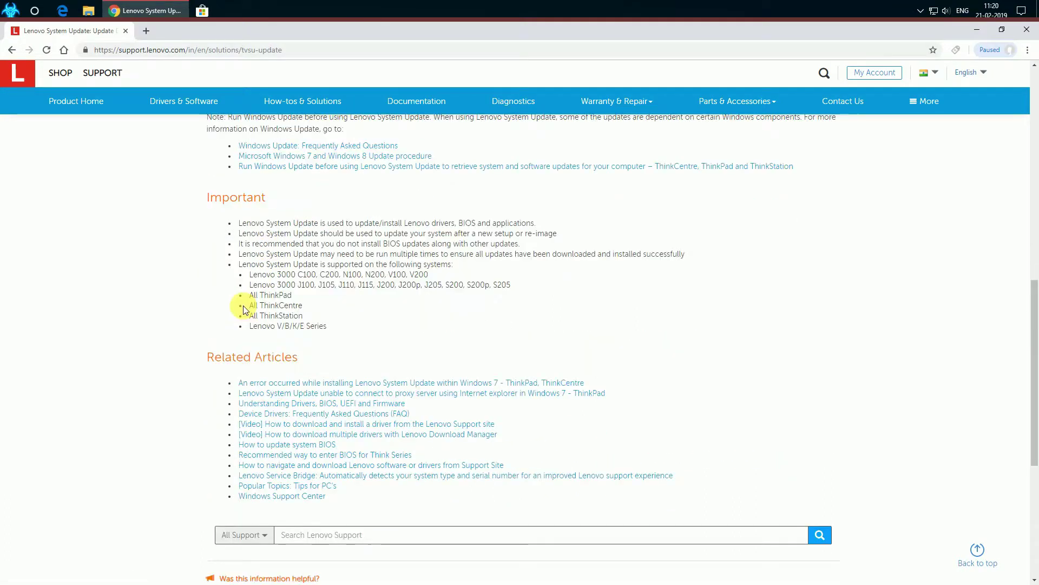
pyautogui.moveTo(239, 224); pyautogui.dragTo(399, 321)
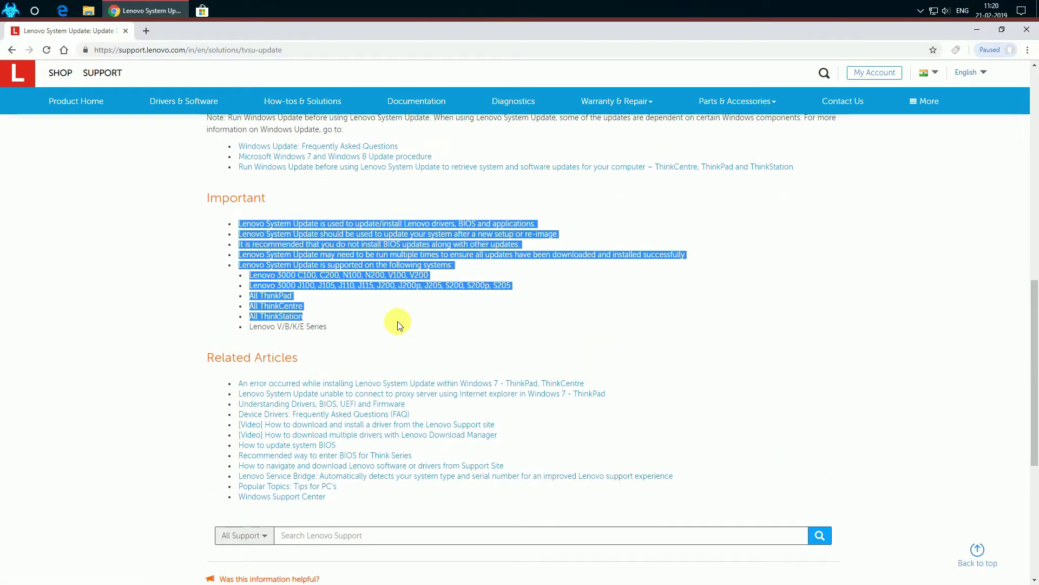
# Open the tool's download page for Windows 10, 8, 8.1 and 7.
pyautogui.scroll(7, 399, 323)
pyautogui.click(270, 328)
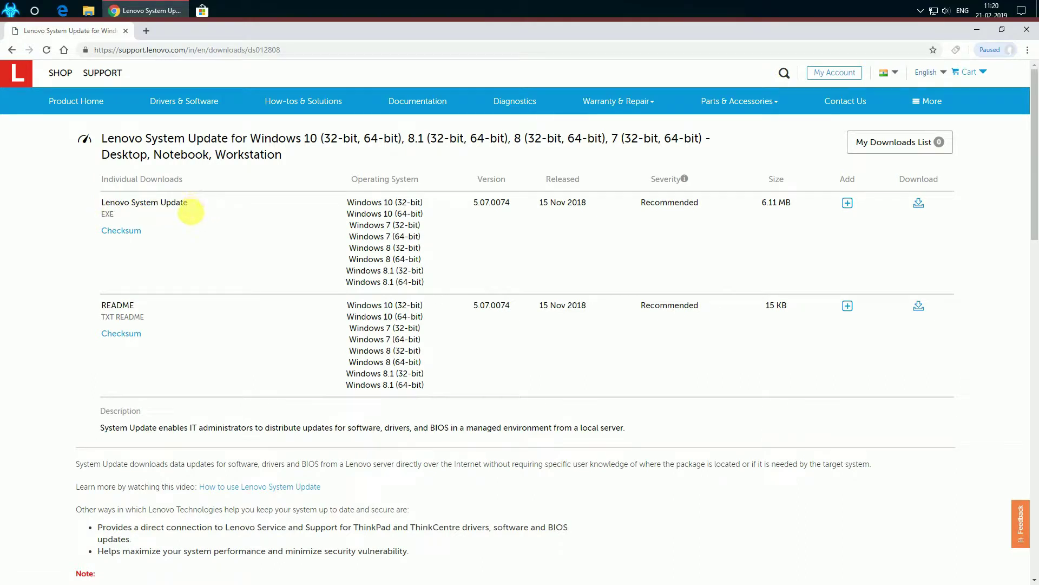
# Get past the feedback survey, closing its separate window, and download the Lenovo System Update EXE.
pyautogui.tripleClick(144, 204)
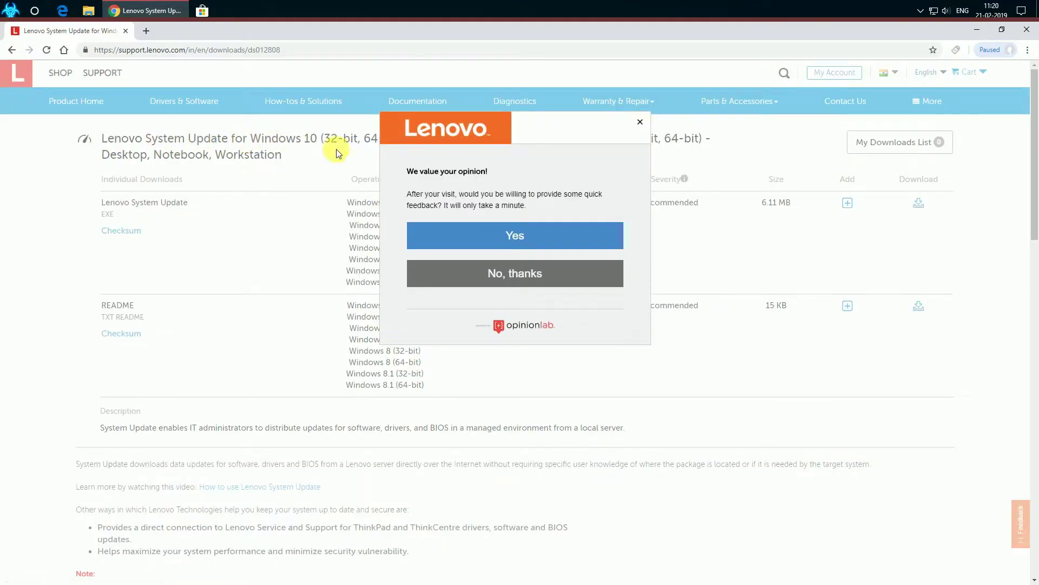
pyautogui.click(519, 235)
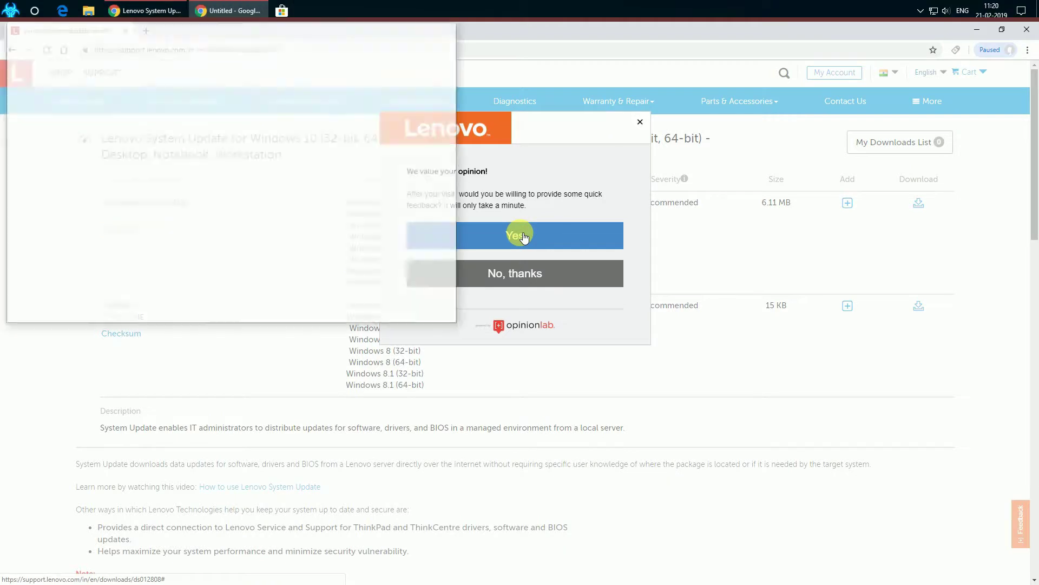
pyautogui.click(439, 32)
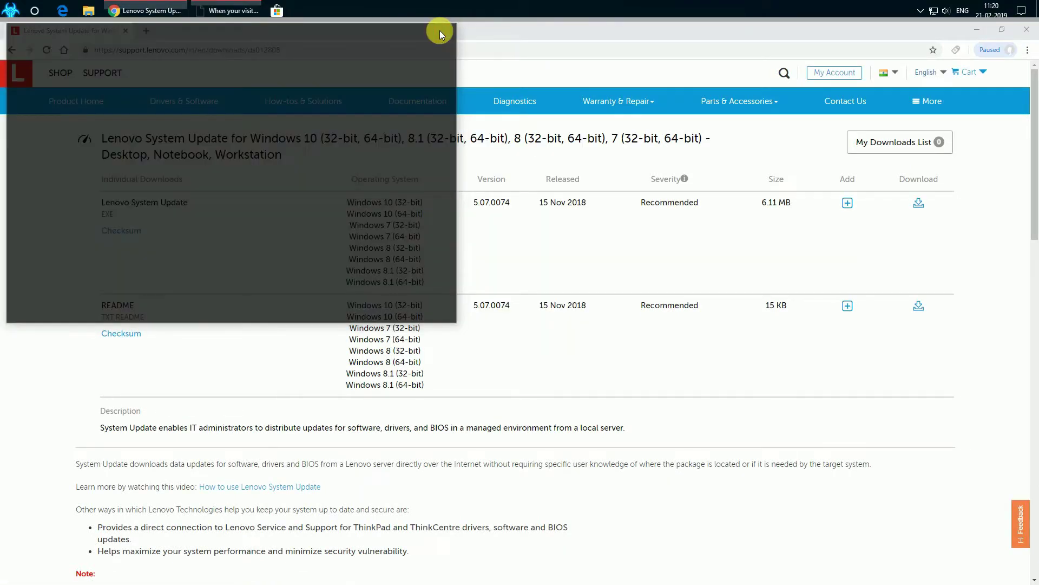
pyautogui.click(919, 204)
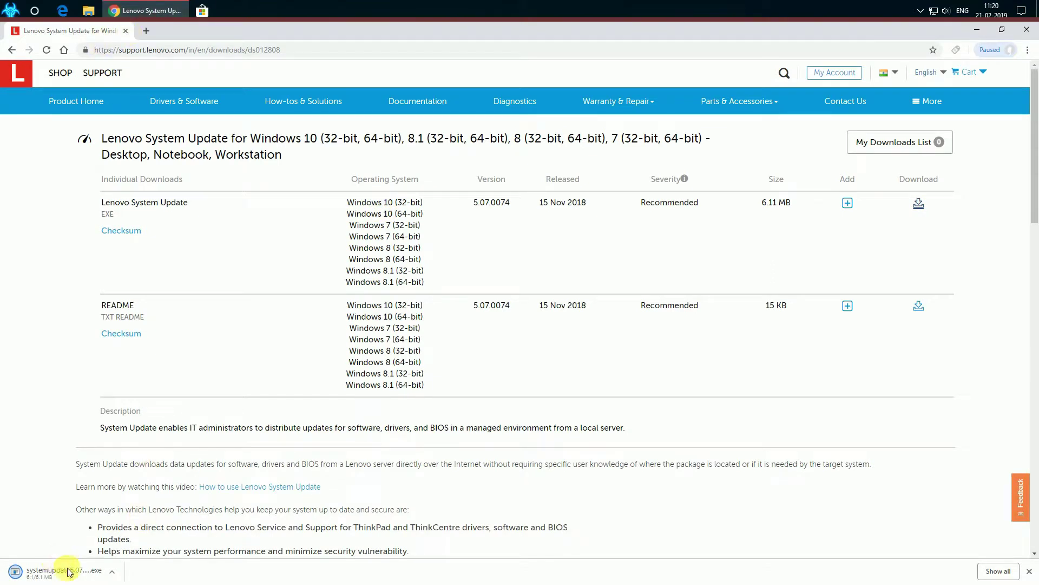
# Close the download page and install Lenovo System Update from systemupdate5.07.0074.exe, accepting the license agreement.
pyautogui.click(126, 32)
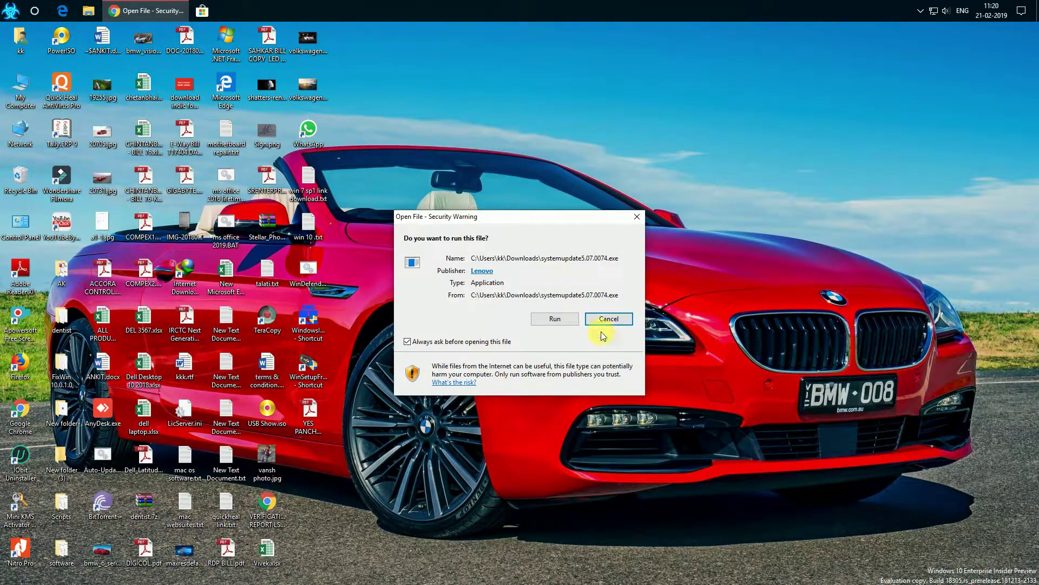
pyautogui.click(554, 318)
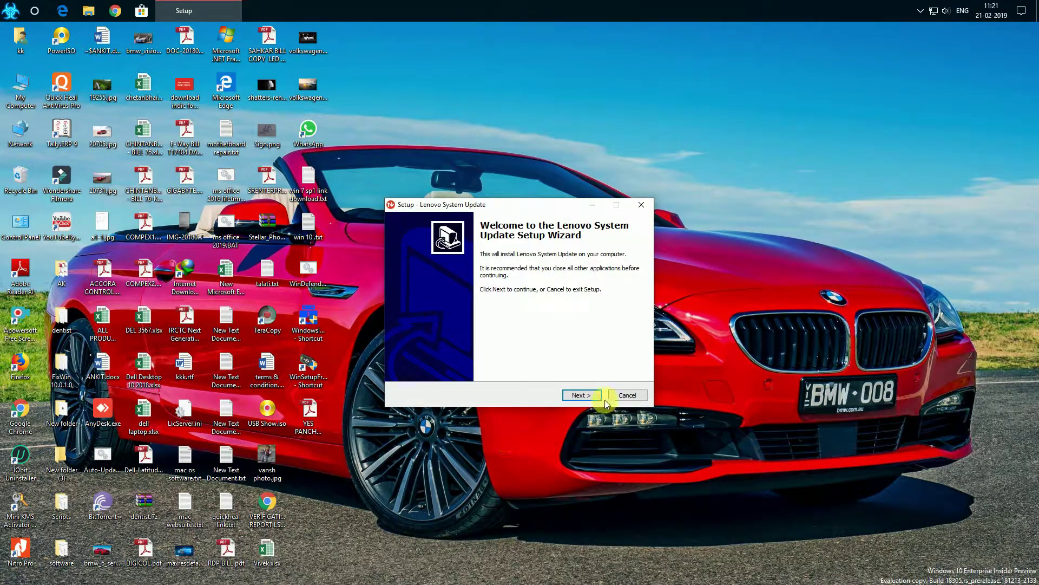
pyautogui.click(580, 394)
pyautogui.click(462, 363)
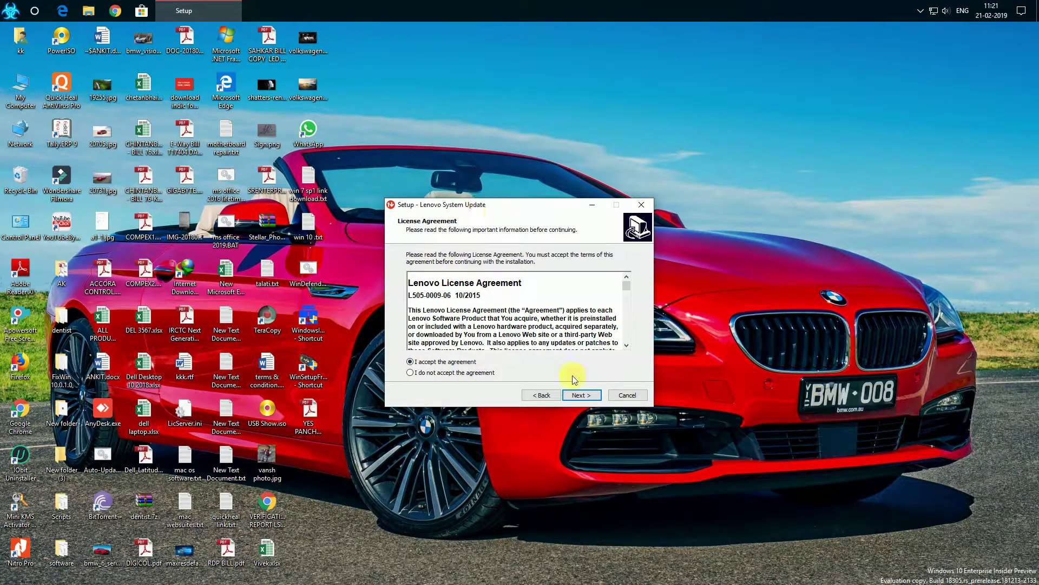
pyautogui.click(579, 395)
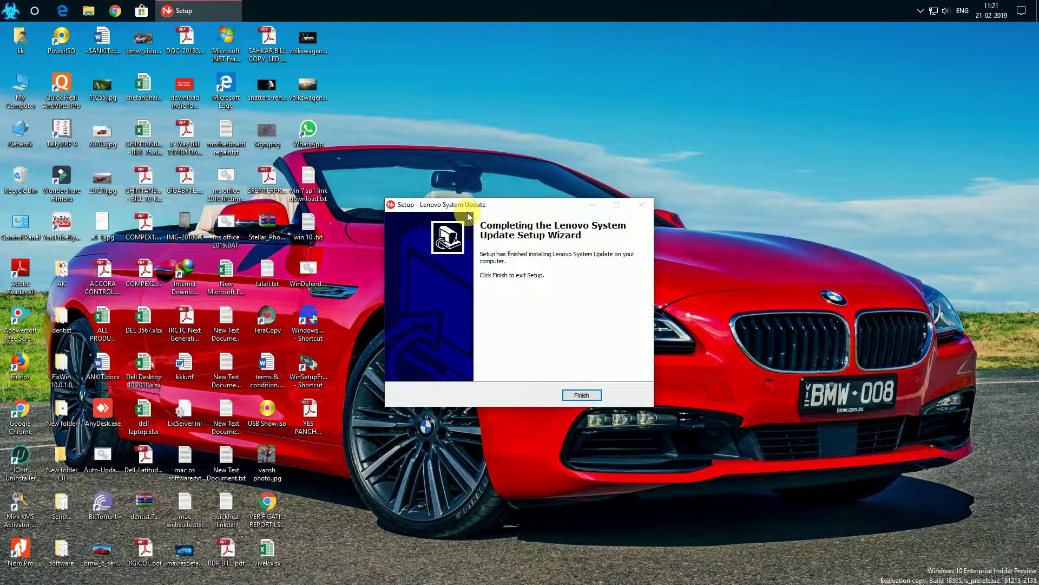
pyautogui.click(579, 395)
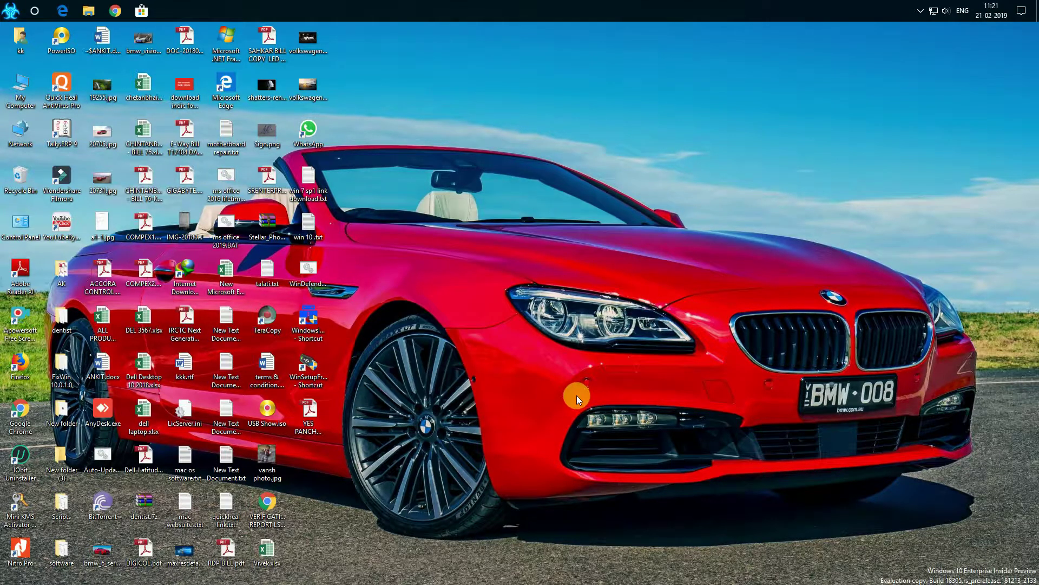
# Launch the installed System Update program and decline the collection of usage information.
pyautogui.click(10, 13)
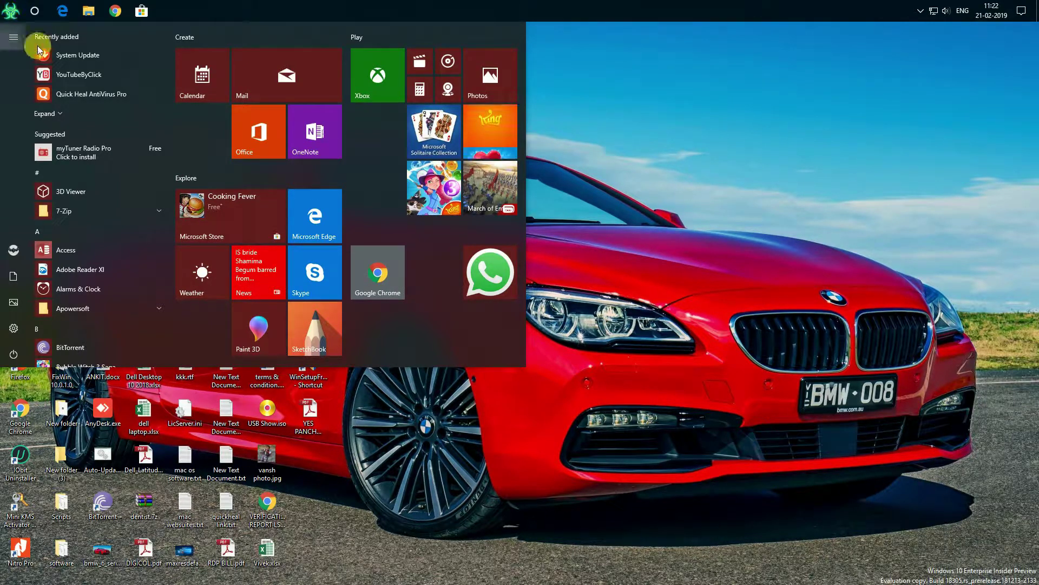
pyautogui.press('Escape')
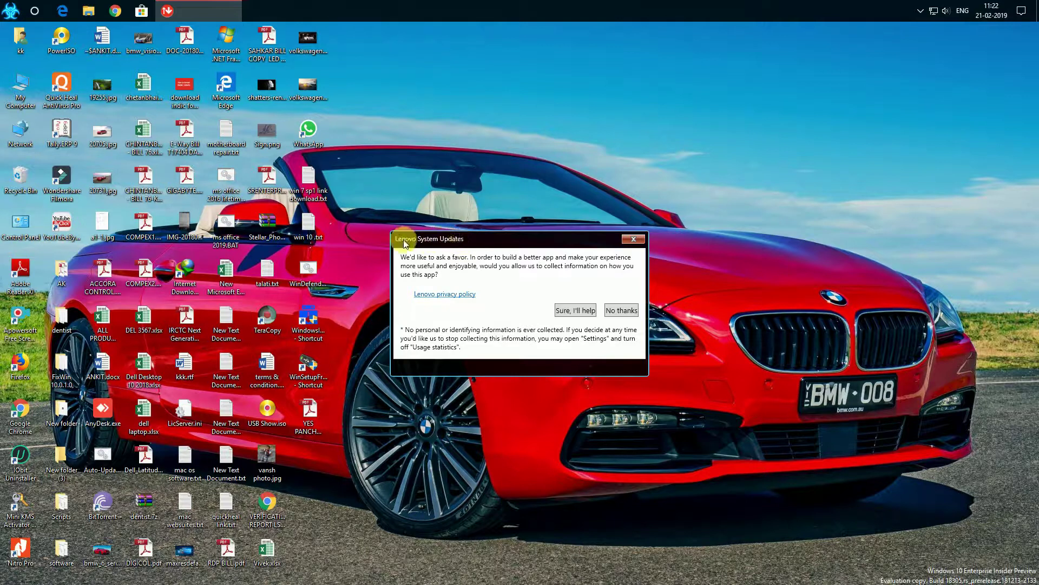
pyautogui.click(620, 313)
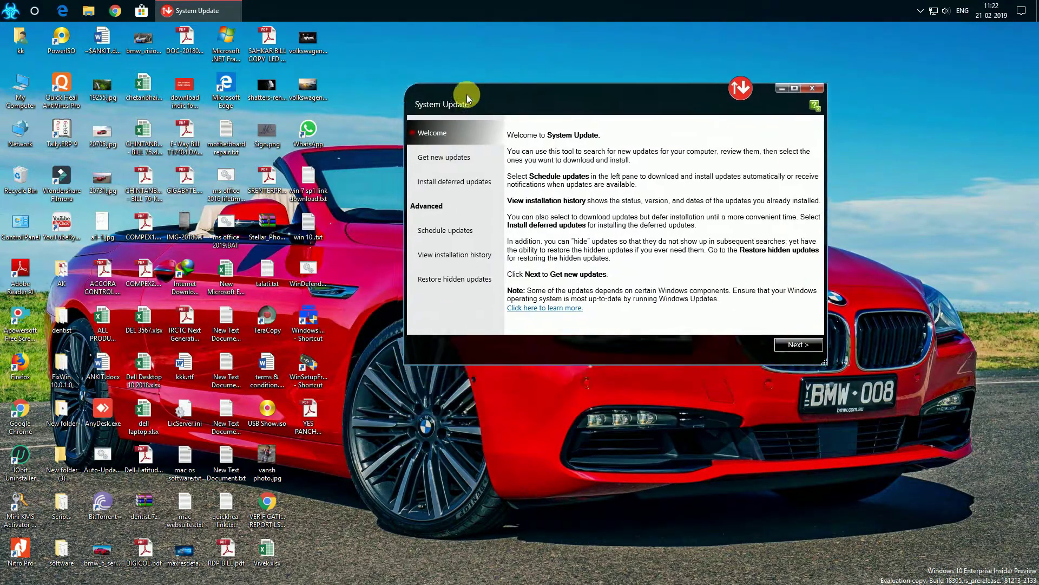
# Look at the help options in System Update and read through the Welcome page text.
pyautogui.click(759, 114)
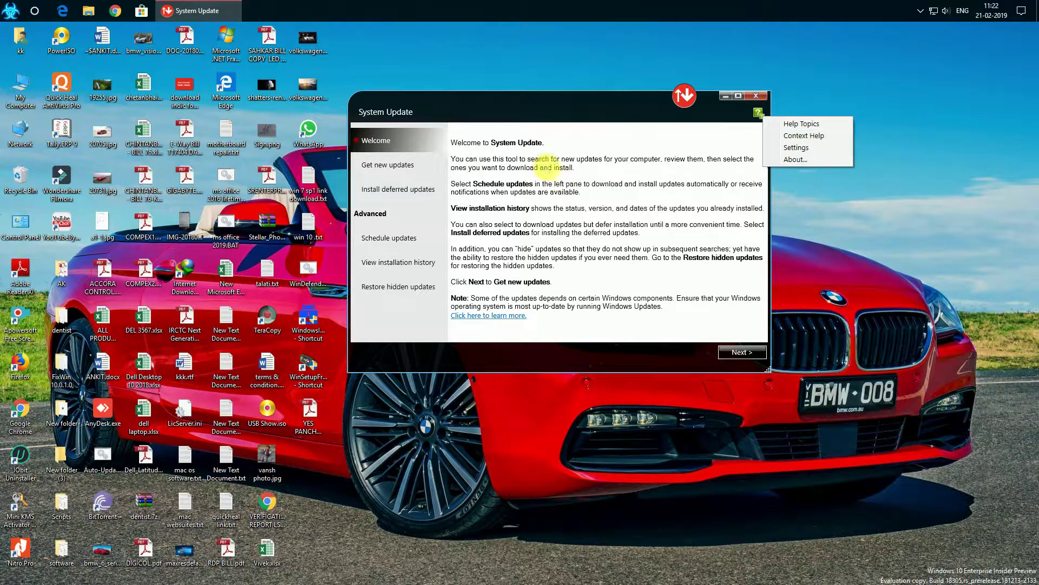
pyautogui.click(487, 157)
pyautogui.moveTo(447, 141); pyautogui.dragTo(731, 308)
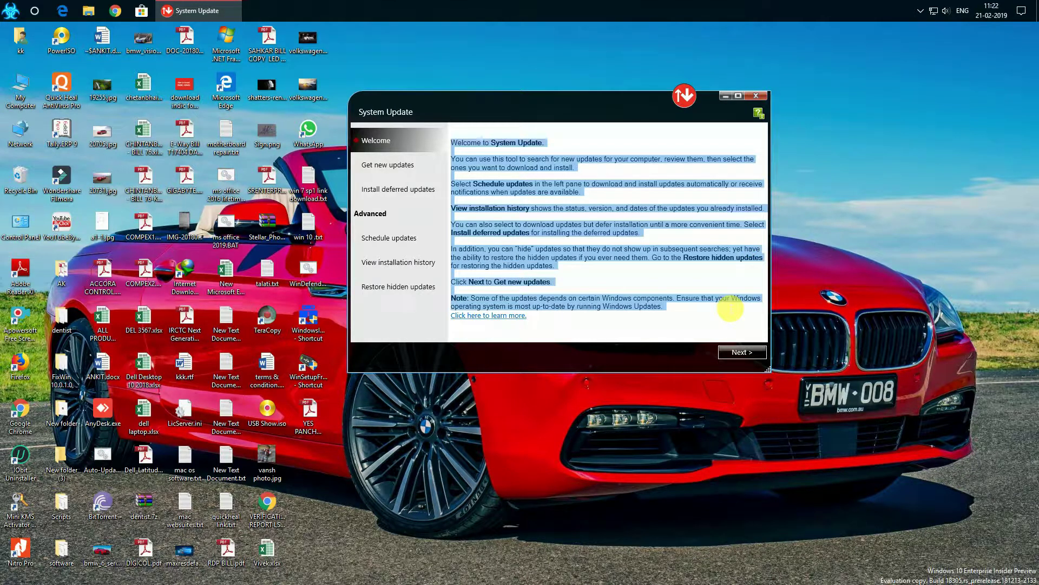
# Search for new updates, dismiss the resulting message and check for deferred updates to install.
pyautogui.click(387, 166)
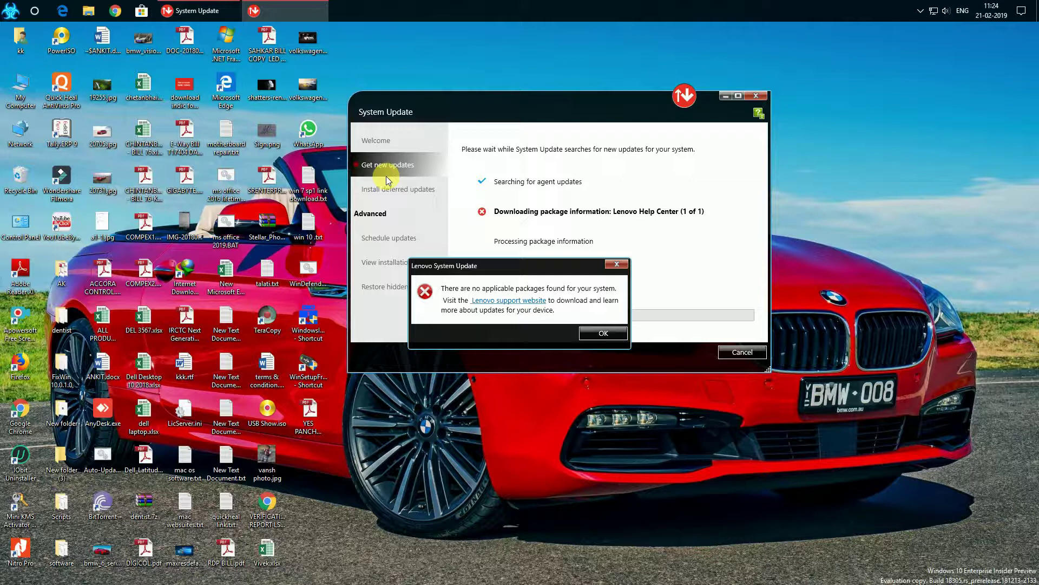
pyautogui.click(602, 334)
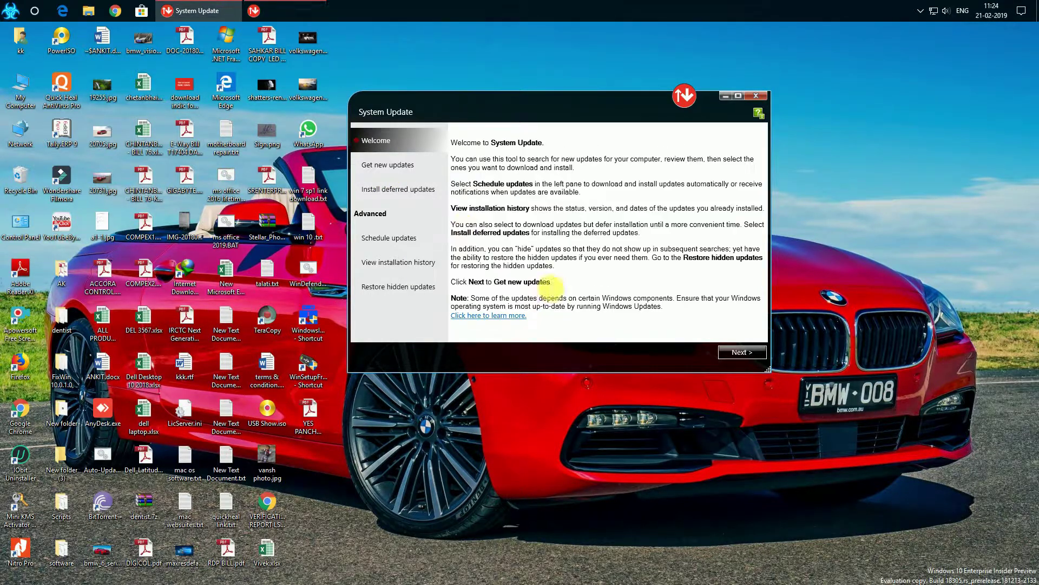
pyautogui.click(382, 192)
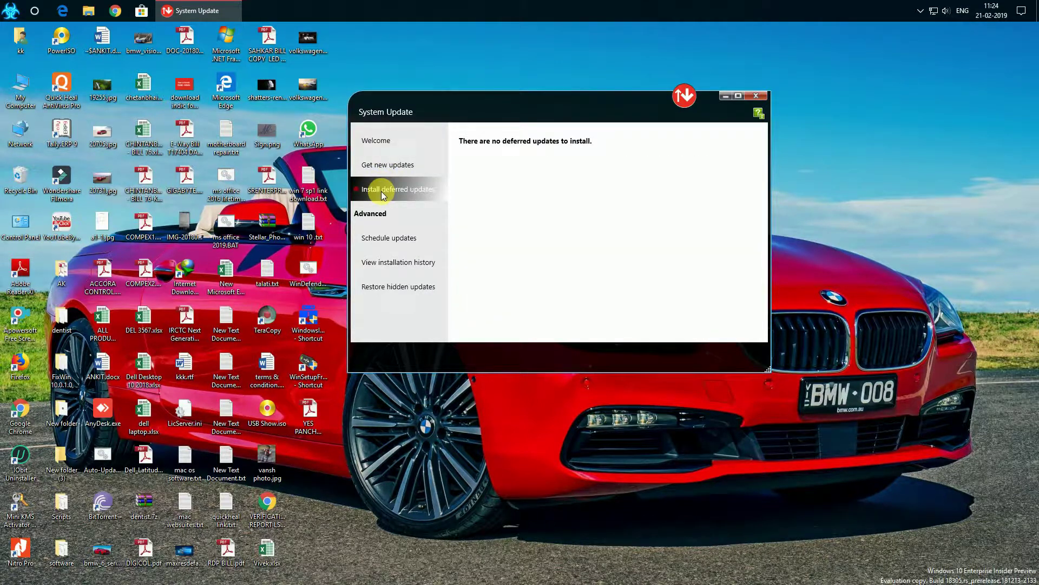
# Repeat the search for new updates, then recheck the deferred updates.
pyautogui.click(400, 167)
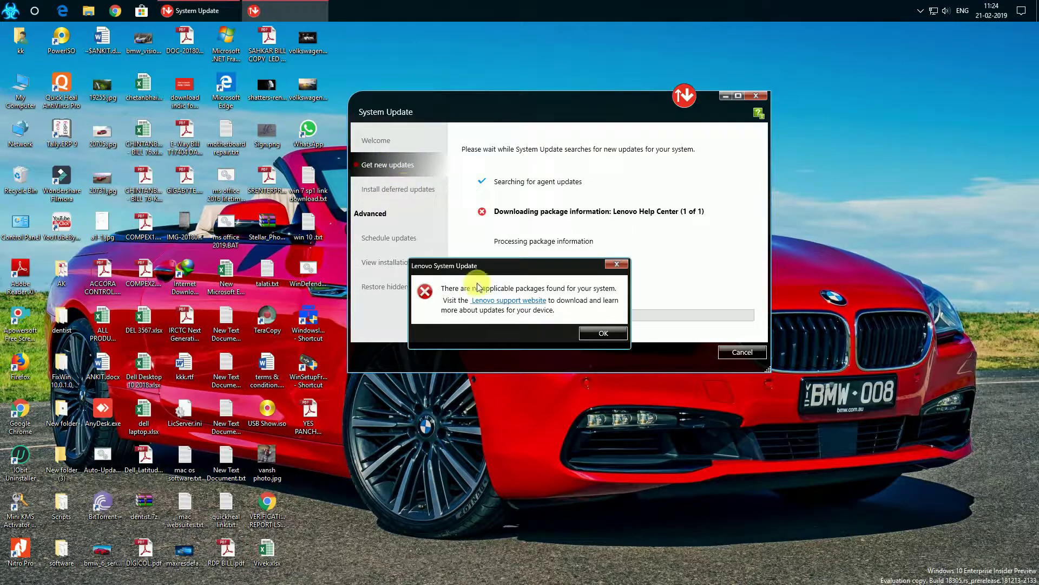
pyautogui.click(609, 336)
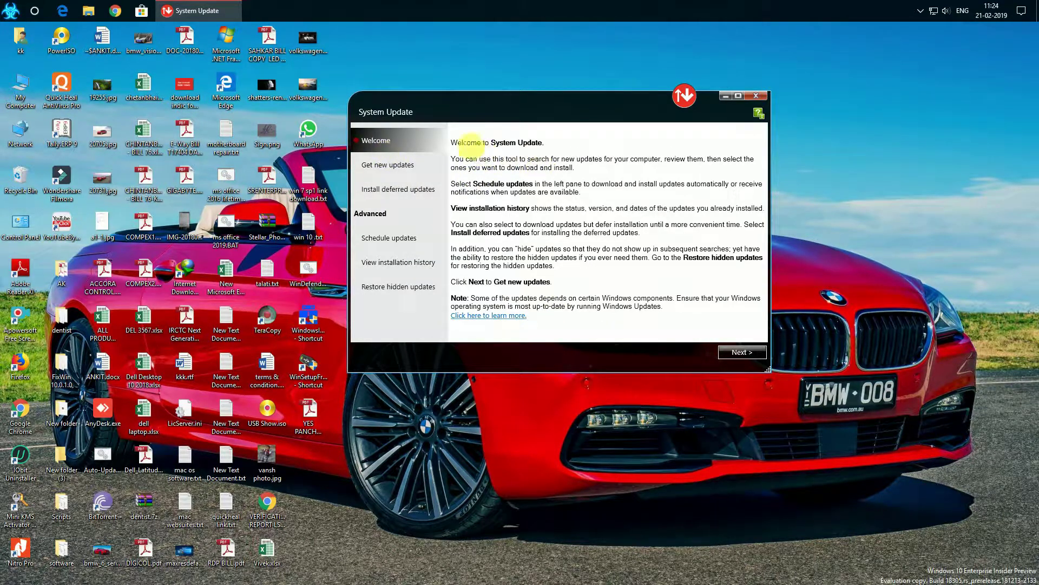
pyautogui.moveTo(451, 139); pyautogui.dragTo(689, 310)
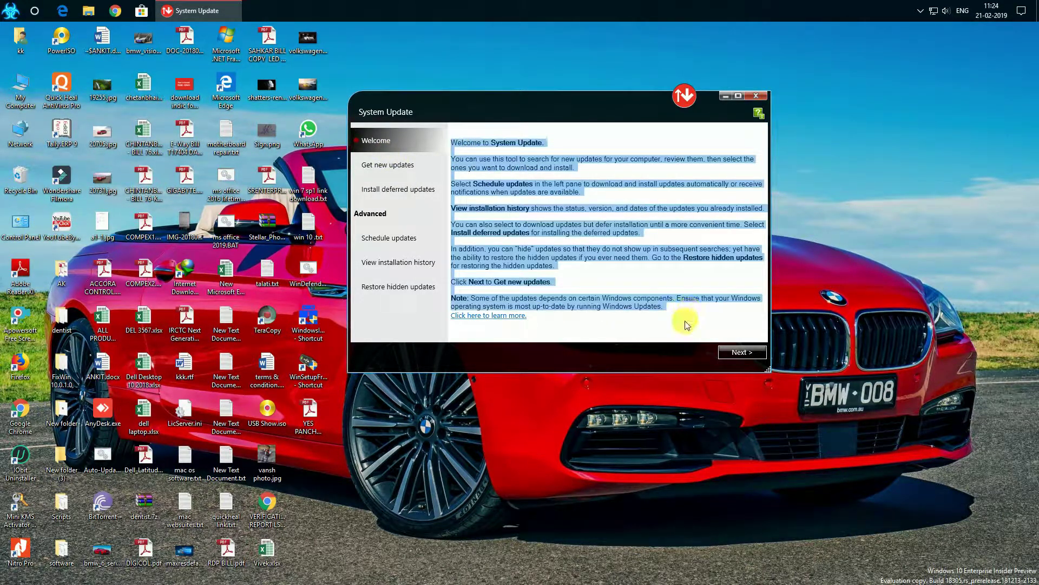
pyautogui.click(382, 192)
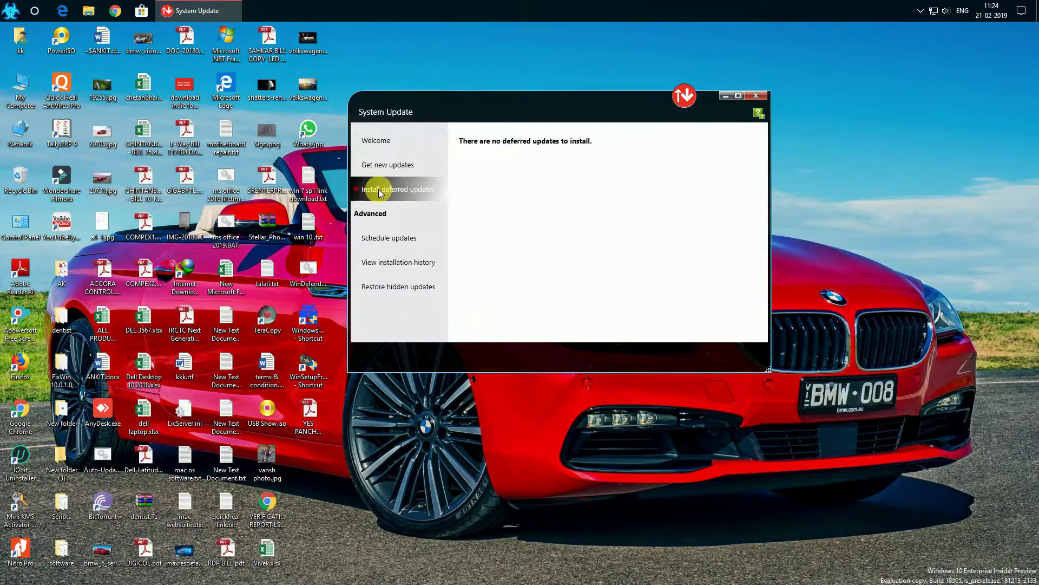
pyautogui.click(631, 476)
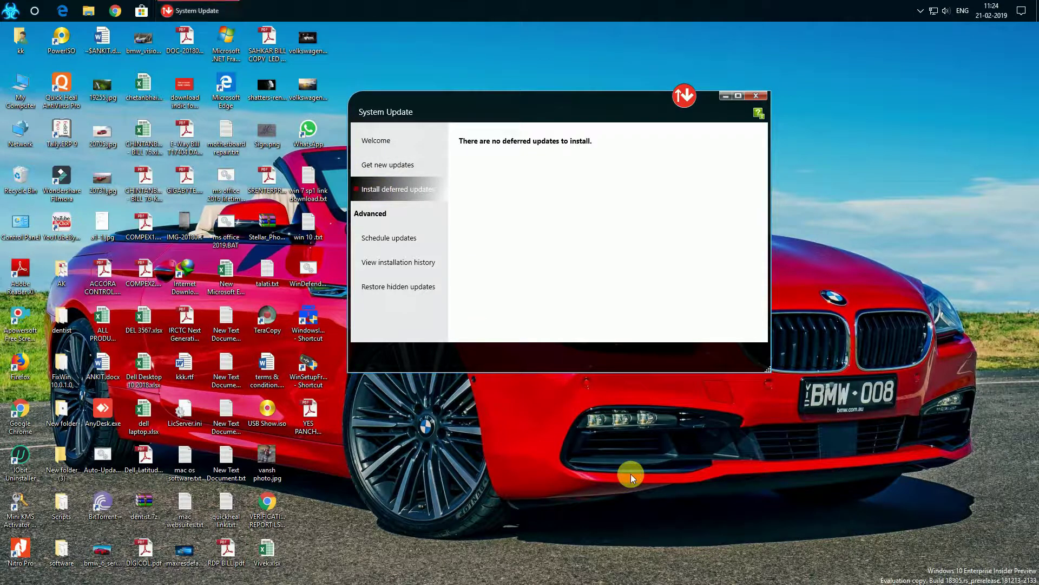
pyautogui.rightClick(651, 409)
pyautogui.click(657, 367)
pyautogui.moveTo(358, 116)
pyautogui.mouseDown()
pyautogui.moveTo(411, 109)
pyautogui.moveTo(379, 119)
pyautogui.mouseUp()
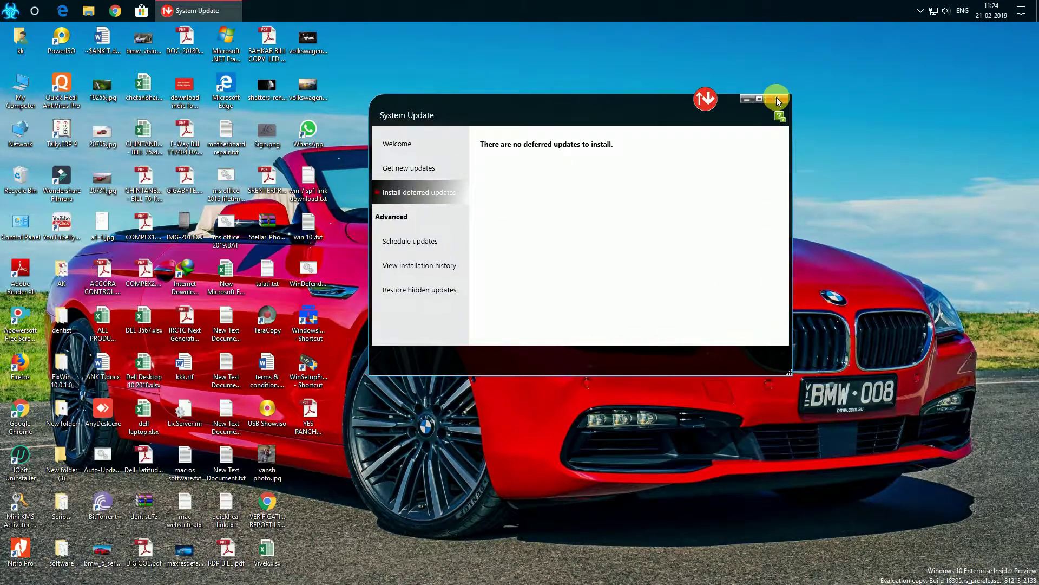
# Reread the Welcome page of System Update and start another search for new updates from it.
pyautogui.click(398, 143)
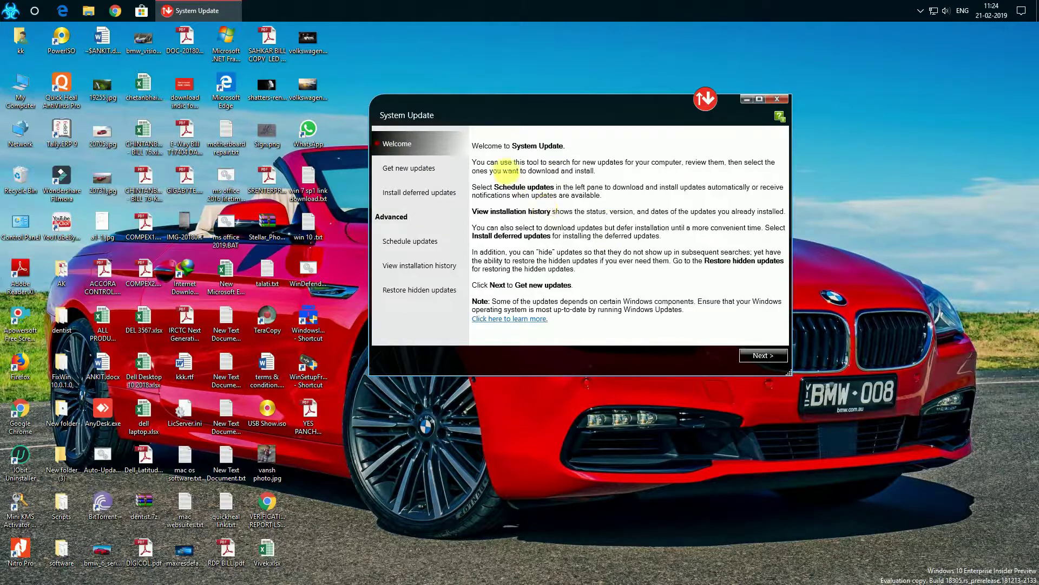
pyautogui.moveTo(472, 145); pyautogui.dragTo(744, 357)
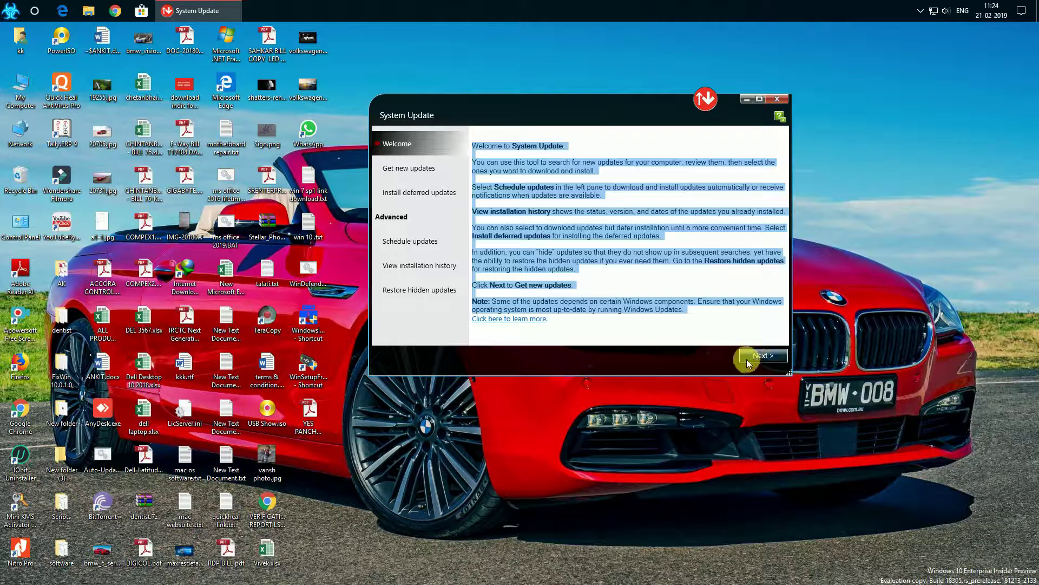
pyautogui.click(761, 360)
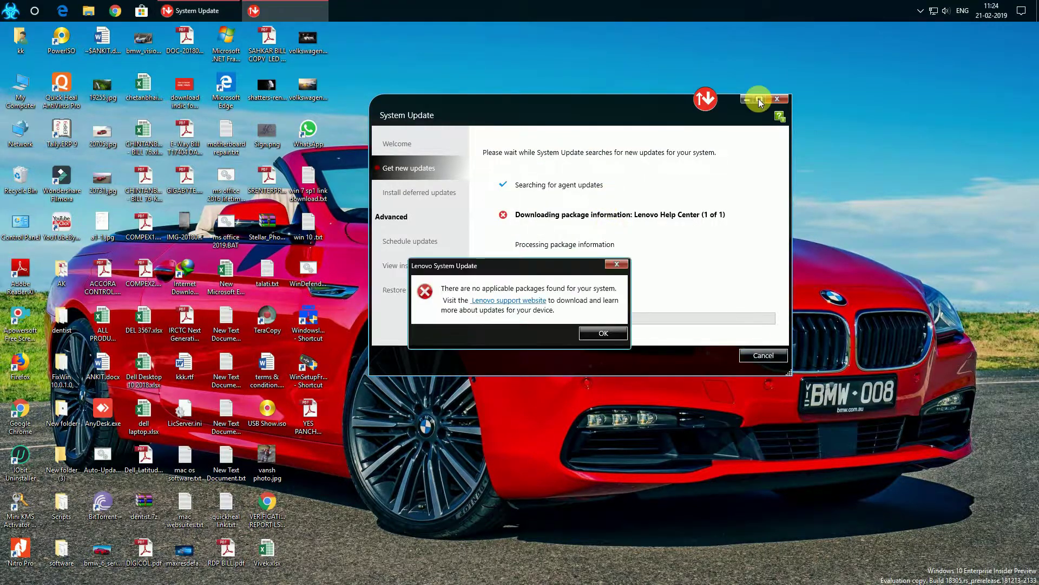
pyautogui.click(601, 333)
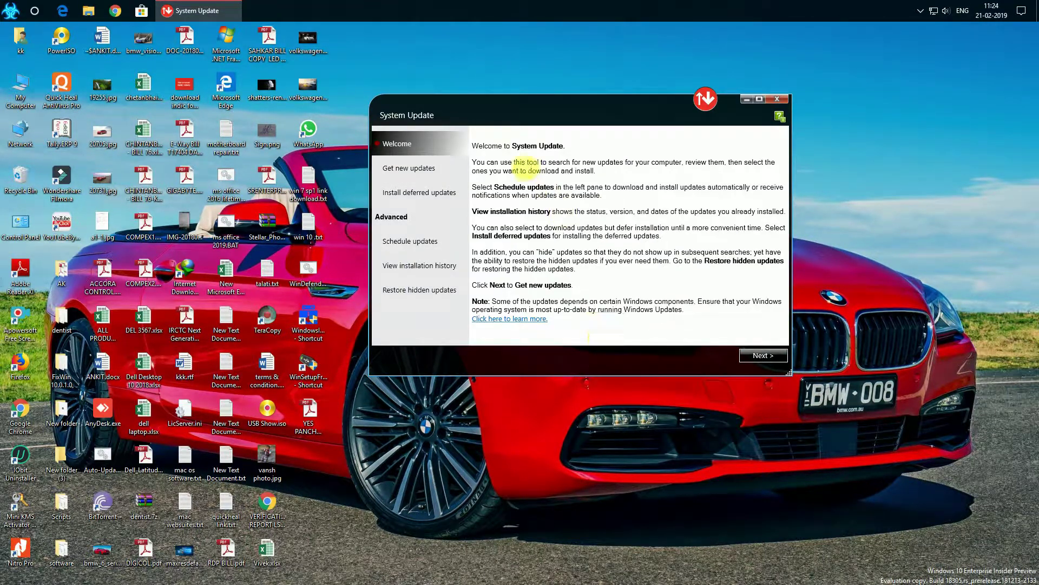
pyautogui.moveTo(594, 162); pyautogui.dragTo(742, 352)
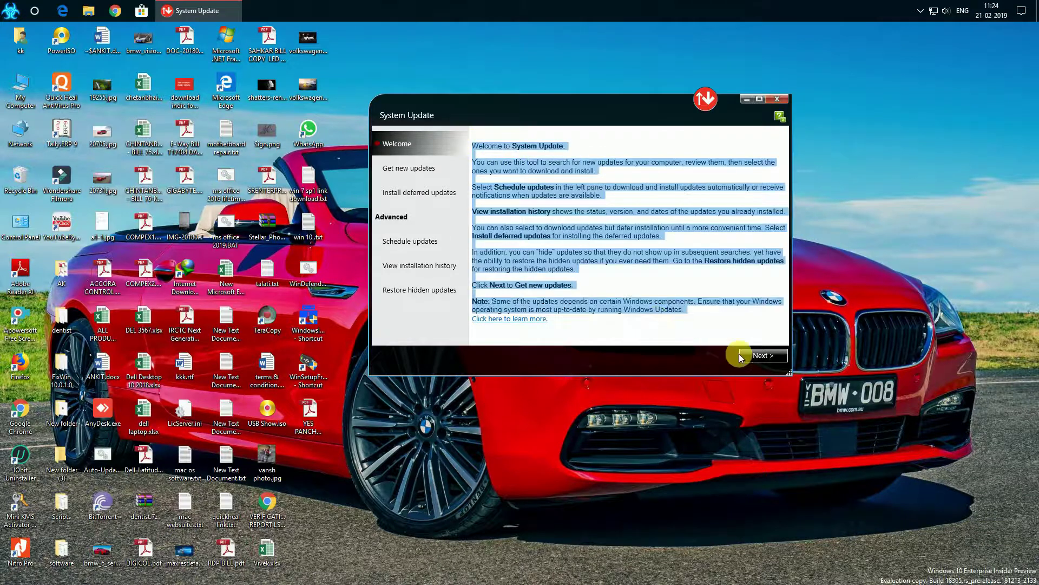
# Close System Update, confirming the exit, and show the hidden system tray icons.
pyautogui.click(778, 98)
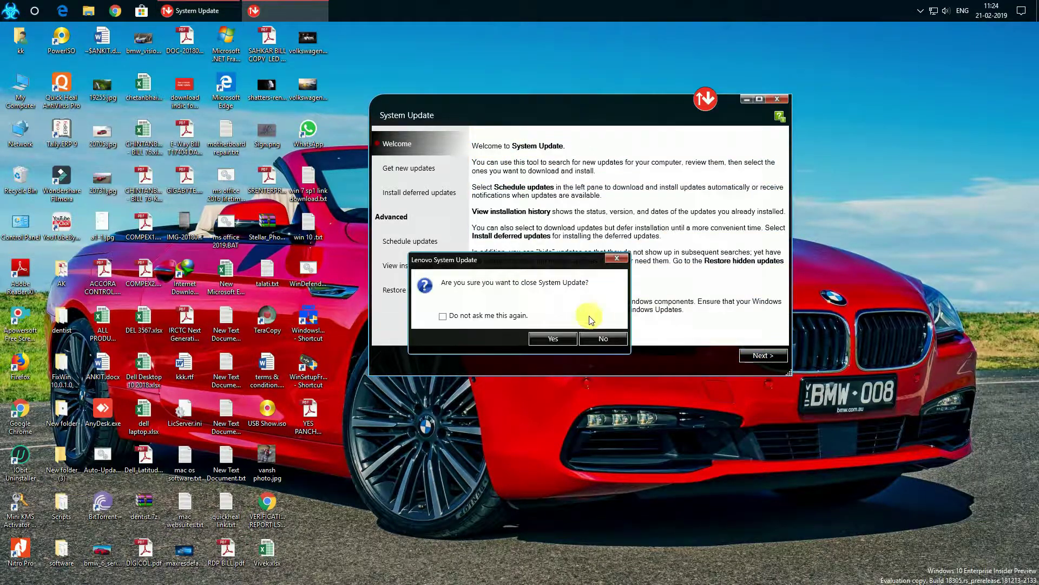
pyautogui.click(559, 337)
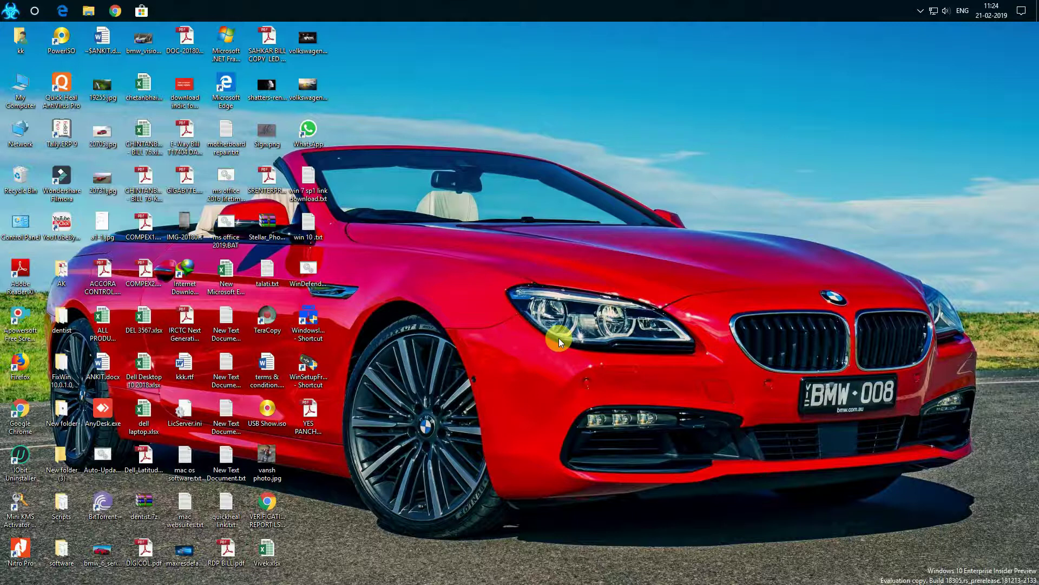
pyautogui.click(919, 11)
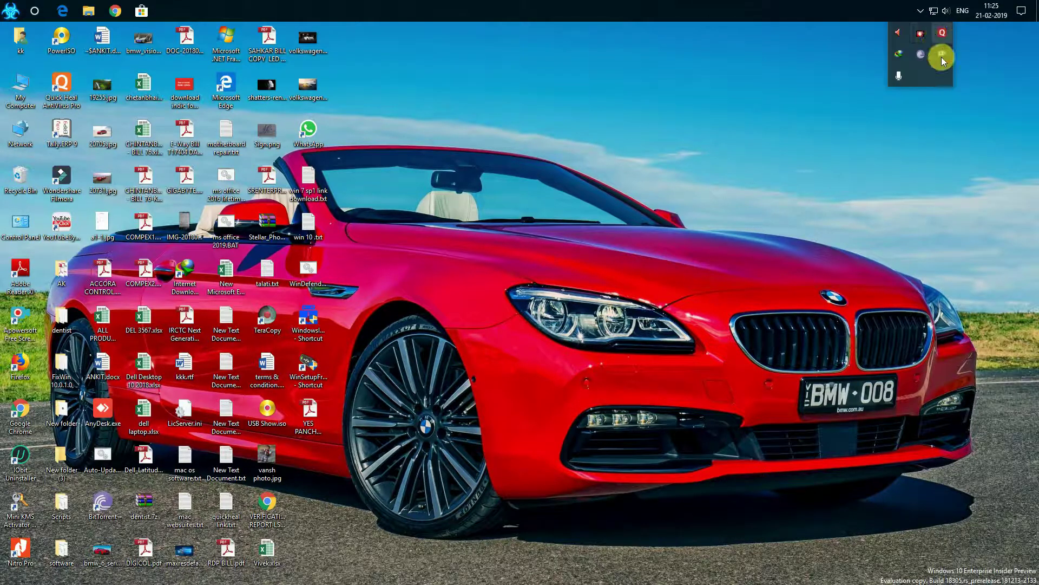